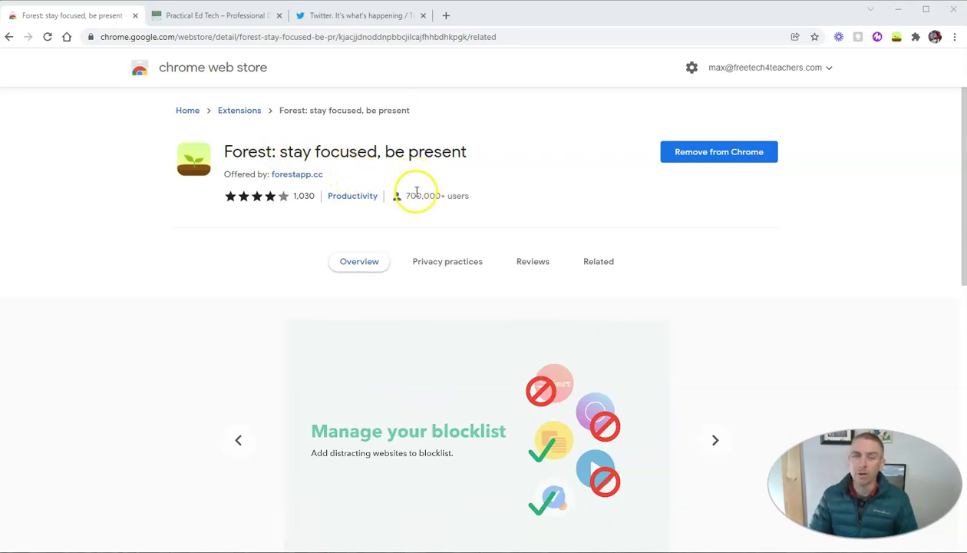
- Switch from the Forest Web Store page to the Twitter sign-up tab
{"action": "left_click", "coordinate": [335, 18]}
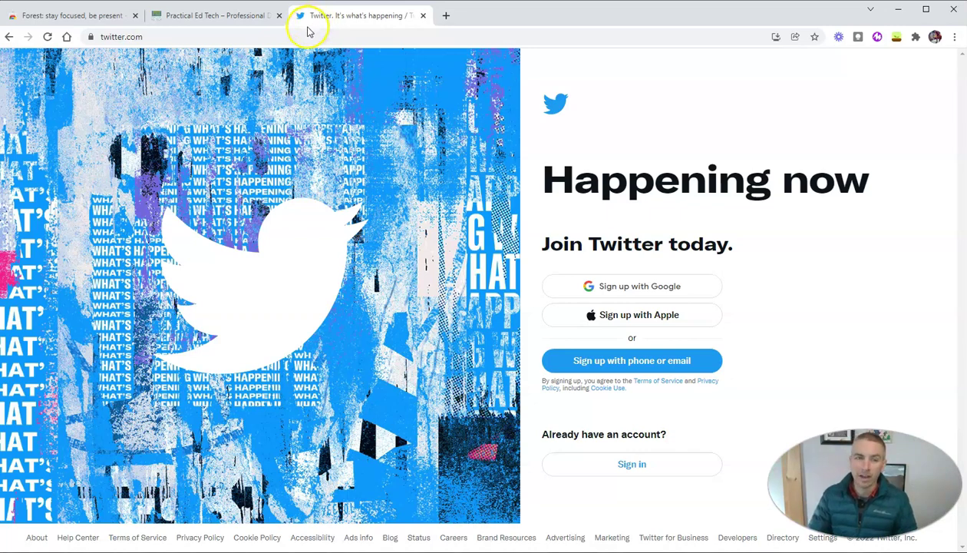
- Open the Forest popup over Twitter and set the timer to 10:00 after trying 30 minutes
{"action": "left_click", "coordinate": [228, 17]}
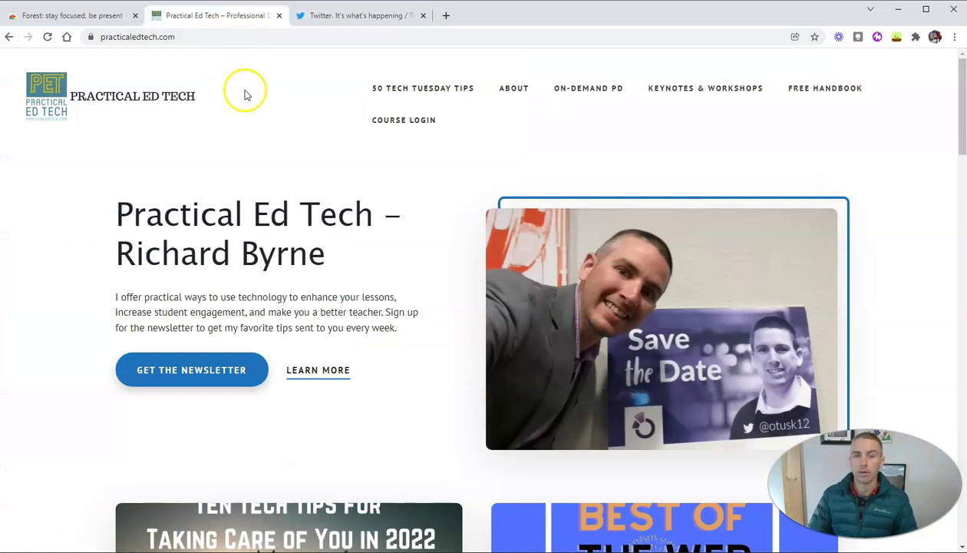
{"action": "left_click", "coordinate": [376, 21]}
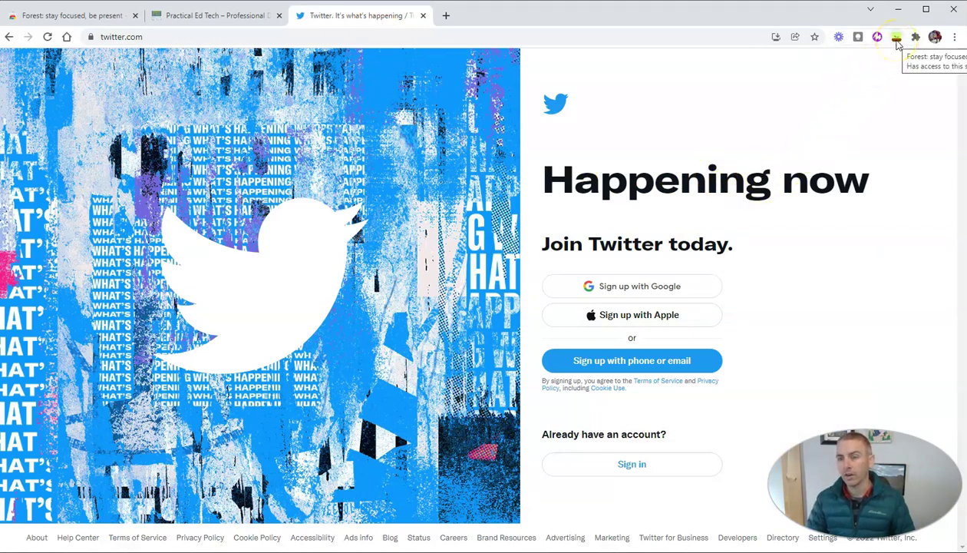
{"action": "left_click", "coordinate": [896, 38]}
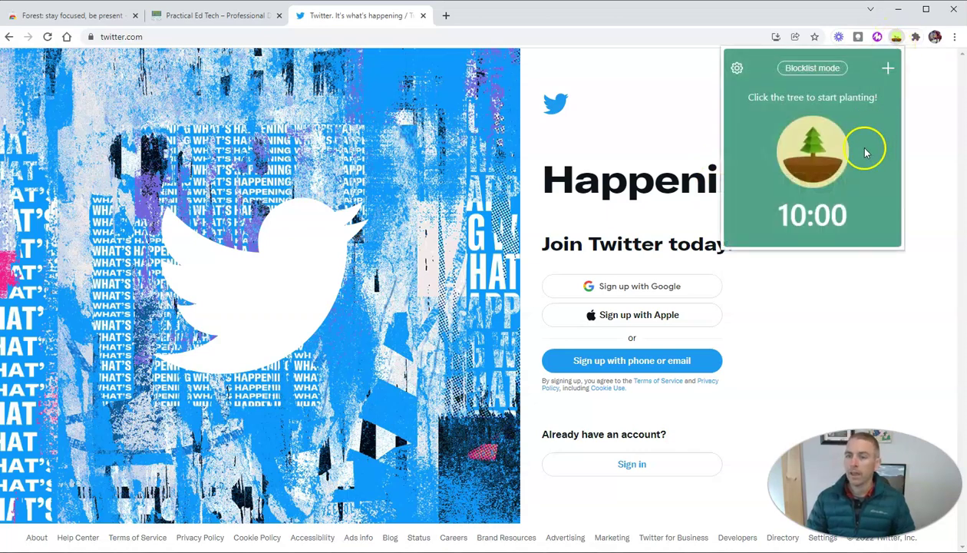
{"action": "mouse_move", "coordinate": [812, 215]}
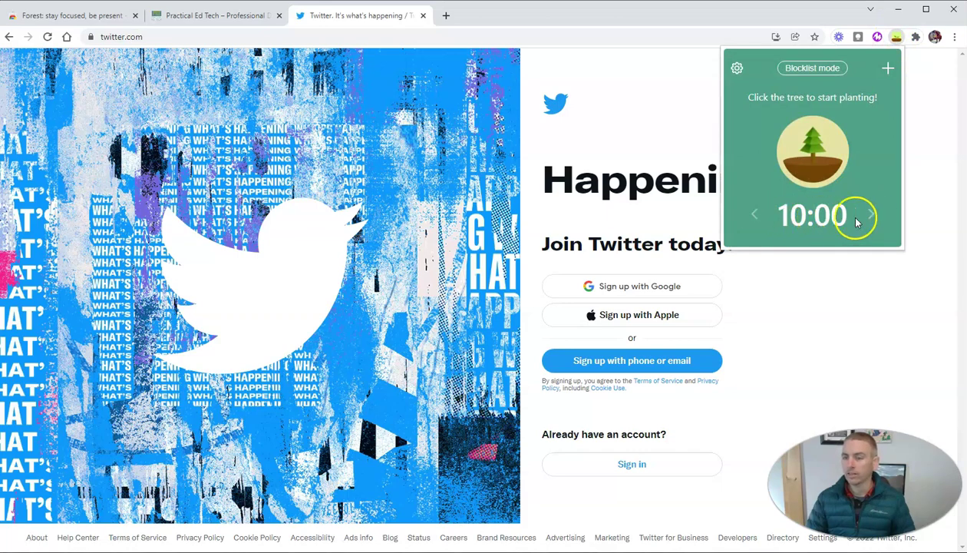
{"action": "left_click", "coordinate": [871, 215]}
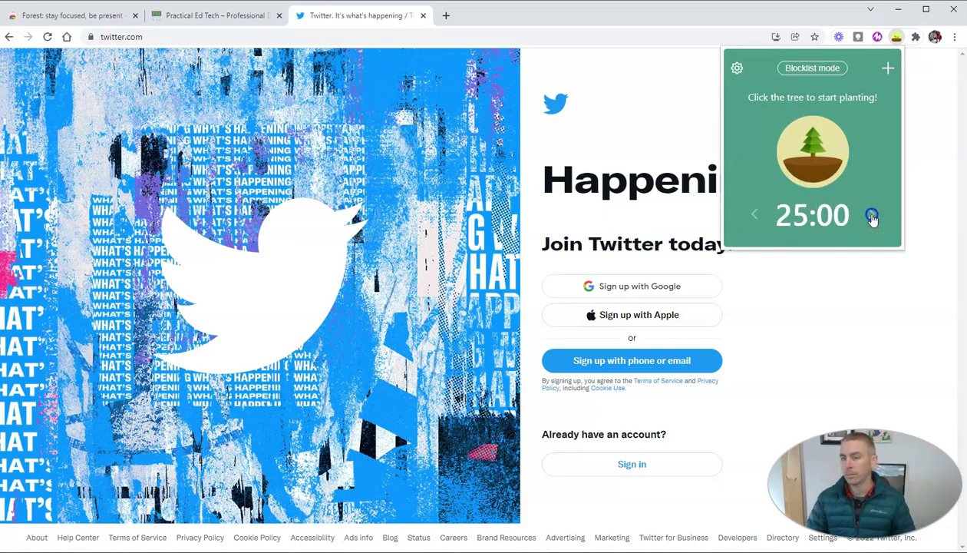
{"action": "left_click", "coordinate": [872, 218]}
{"action": "left_click", "coordinate": [759, 217]}
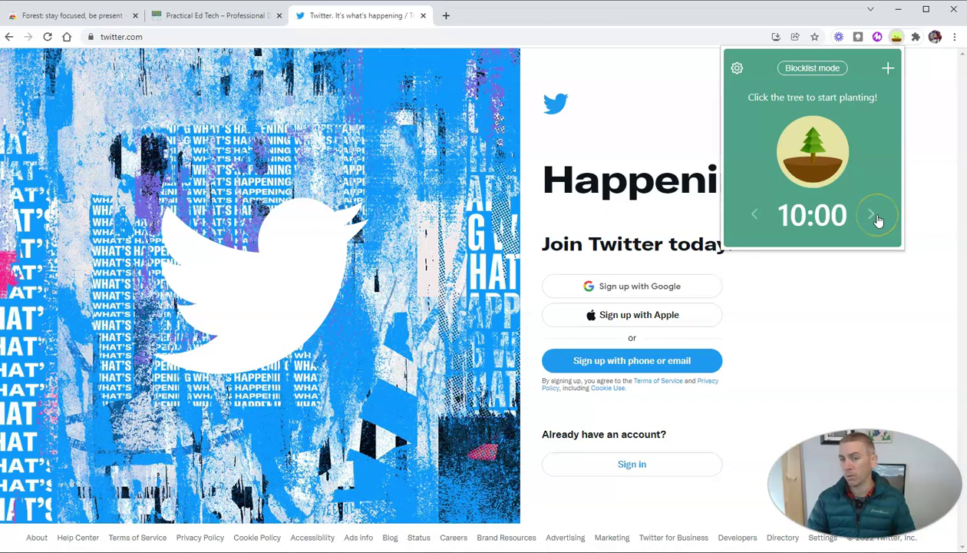
{"action": "mouse_move", "coordinate": [888, 69]}
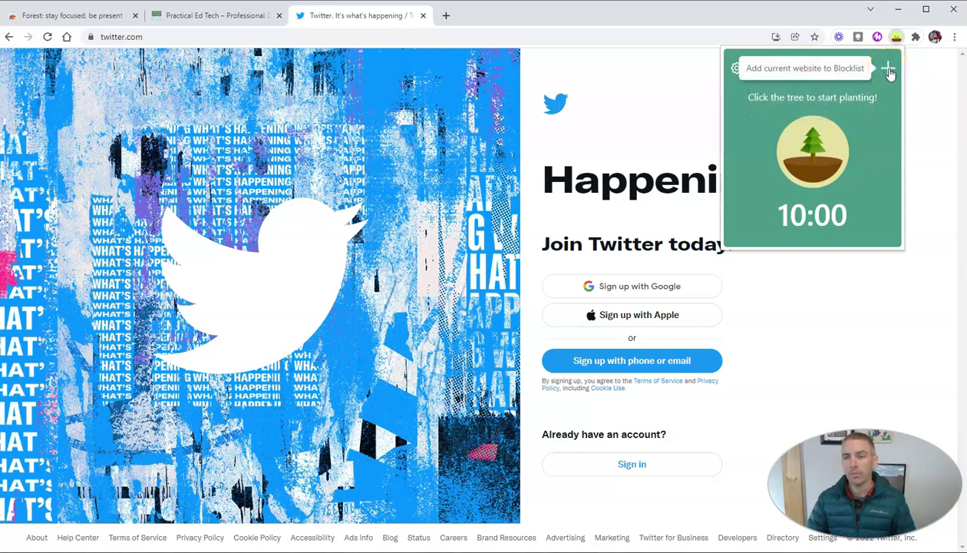
- Add twitter.com to Forest's blocklist, keep the timer at 10:00, and reopen the popup
{"action": "left_click", "coordinate": [888, 70]}
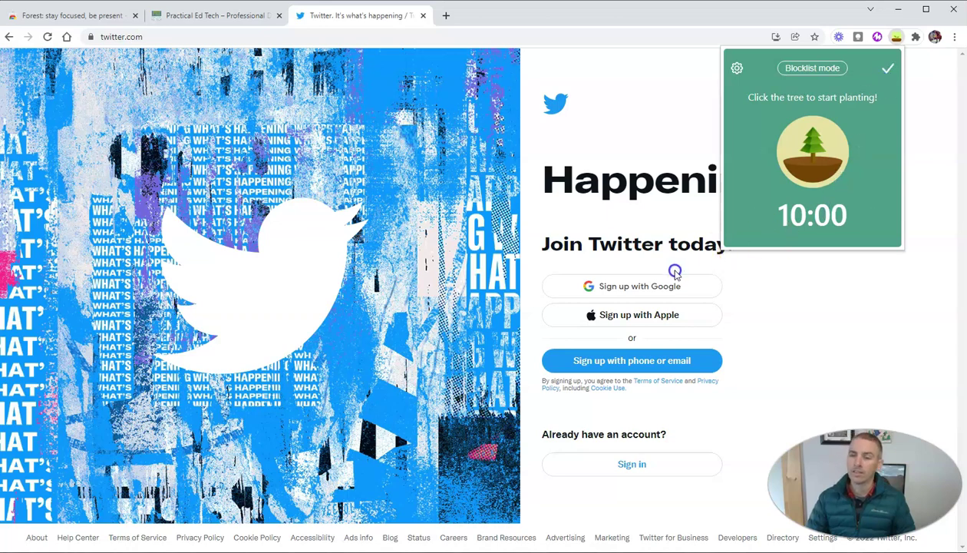
{"action": "mouse_move", "coordinate": [812, 214]}
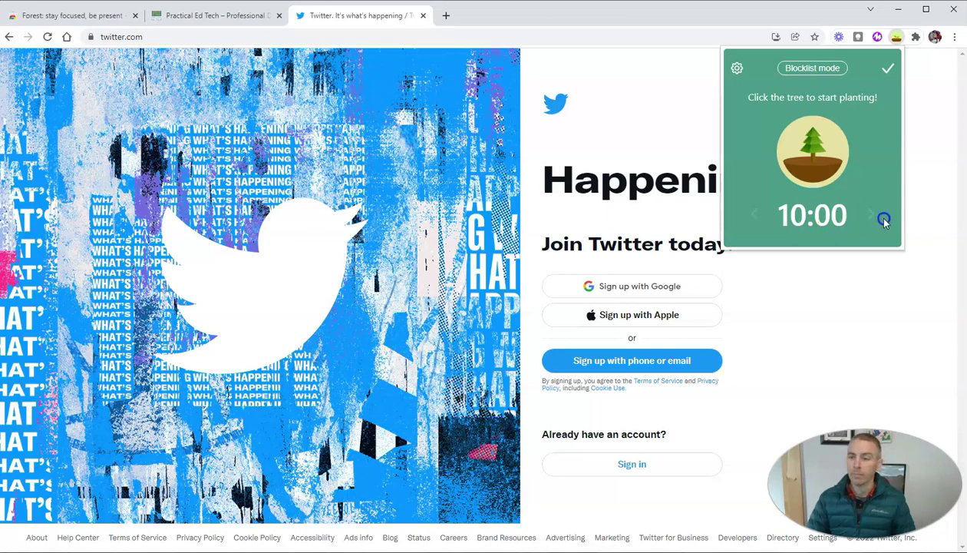
{"action": "left_click", "coordinate": [754, 215]}
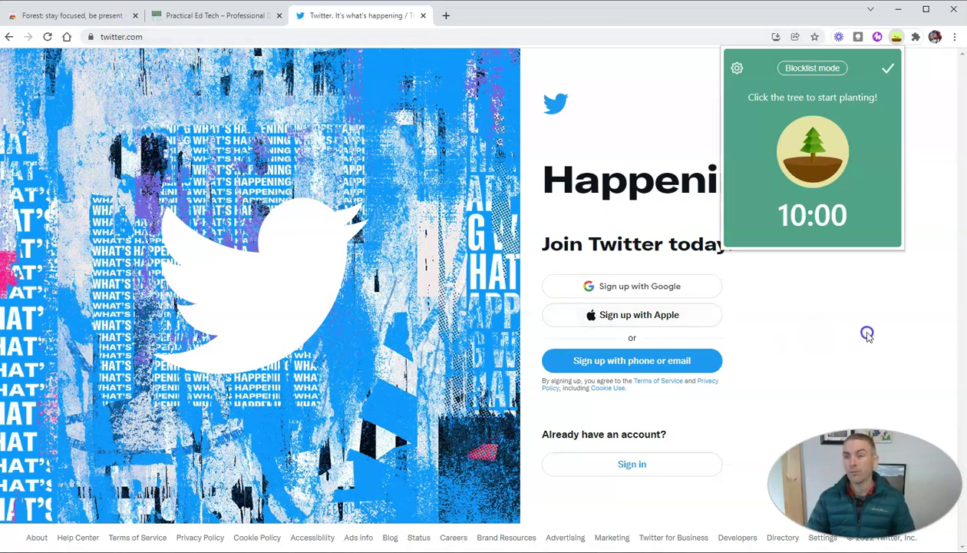
{"action": "left_click", "coordinate": [868, 332]}
{"action": "left_click", "coordinate": [895, 39]}
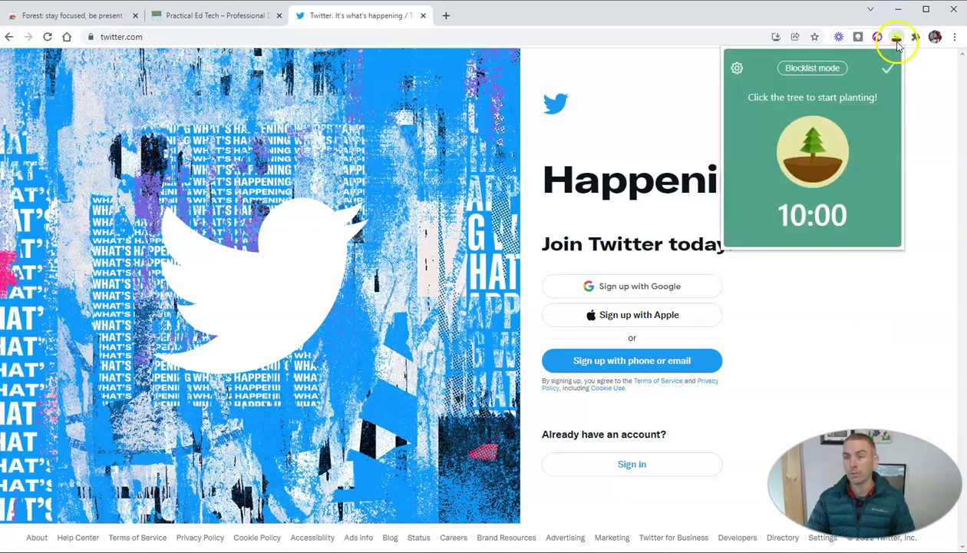
- Add facebook.com to the blocklist on Forest's settings page
{"action": "left_click", "coordinate": [739, 71]}
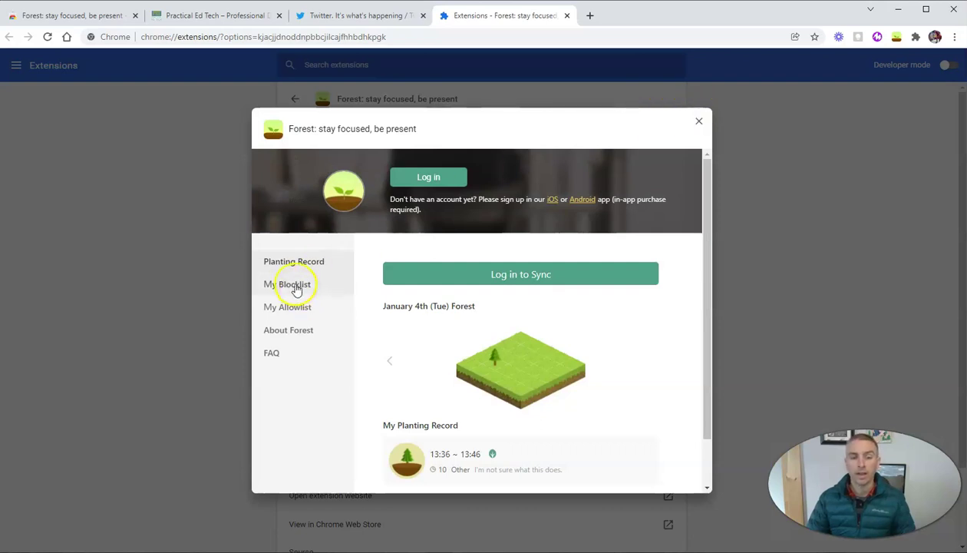
{"action": "left_click", "coordinate": [297, 288]}
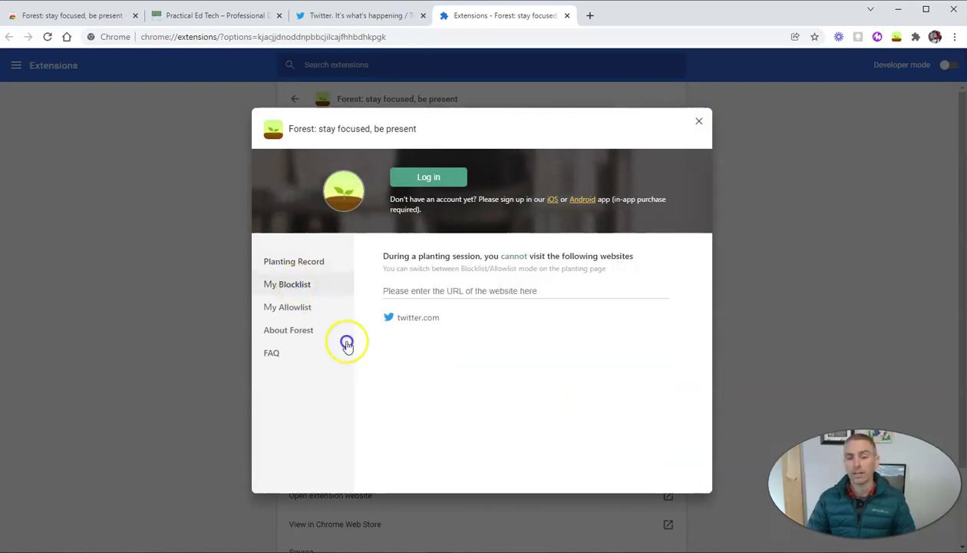
{"action": "left_click", "coordinate": [434, 292]}
{"action": "type", "text": "facebook.co"}
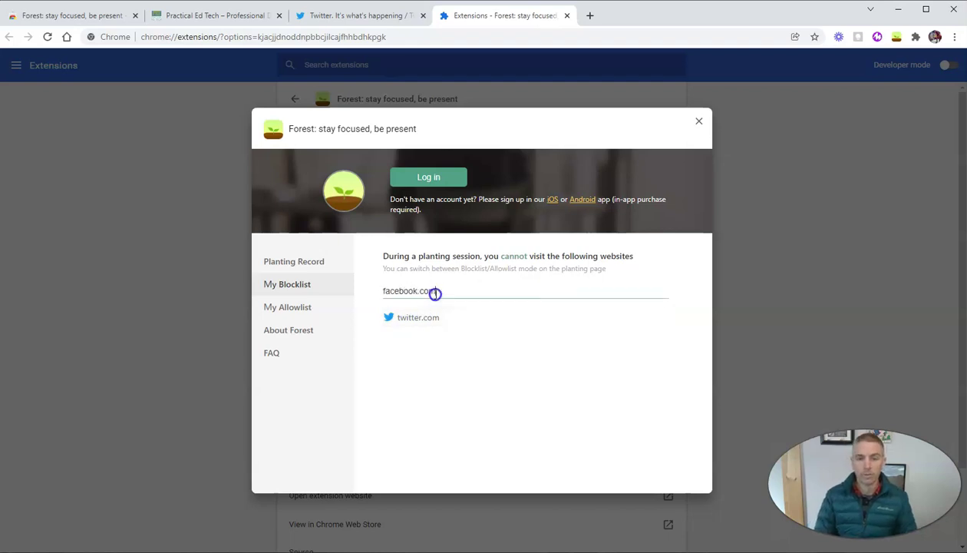
{"action": "key", "text": "Return"}
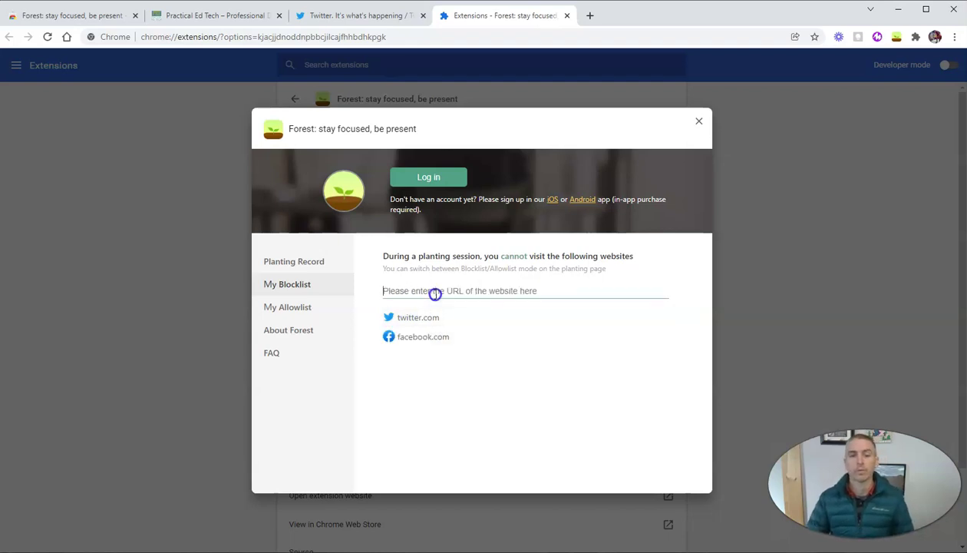
- Add practicaledtech.com and google.com to the allowlist, then view the planting record
{"action": "left_click", "coordinate": [303, 307]}
{"action": "left_click", "coordinate": [433, 299]}
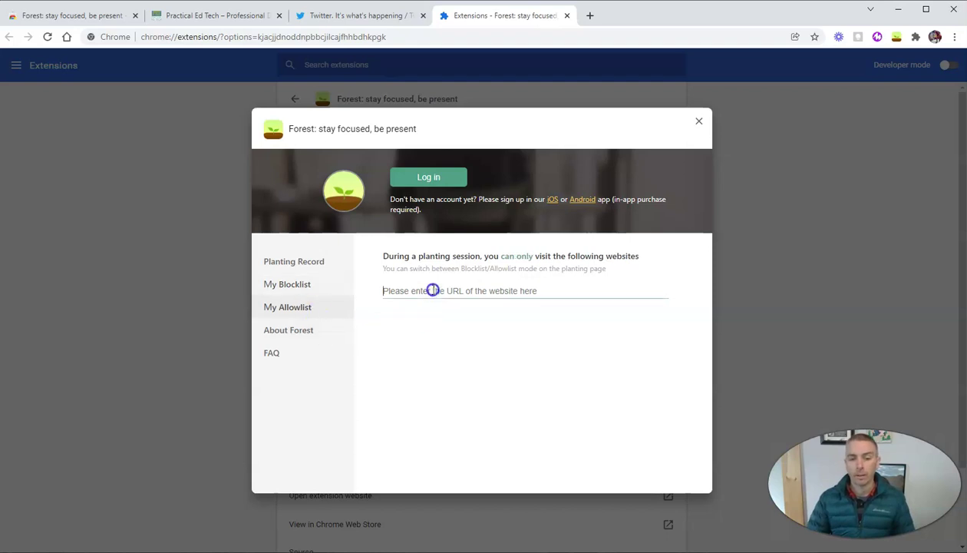
{"action": "type", "text": "practicaledtech.com"}
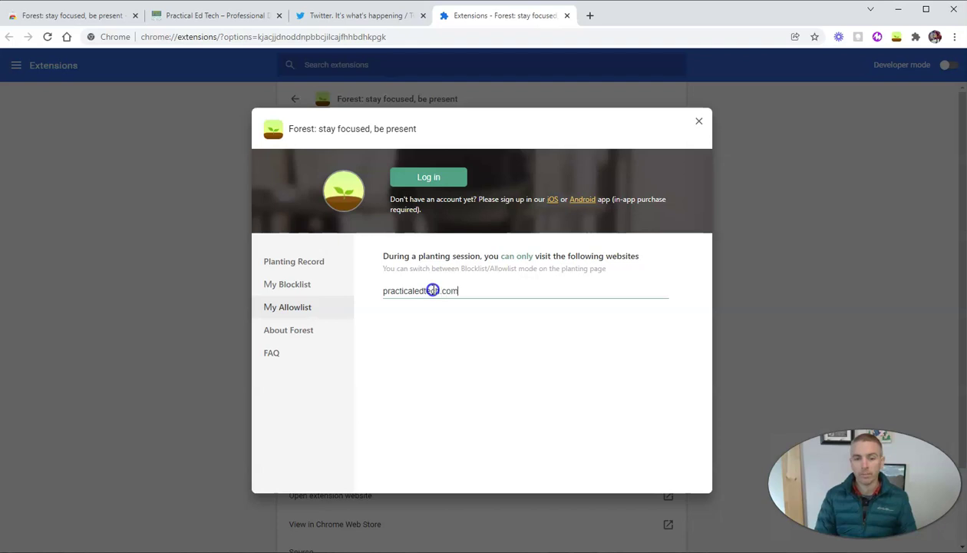
{"action": "key", "text": "Return"}
{"action": "type", "text": "Google.com"}
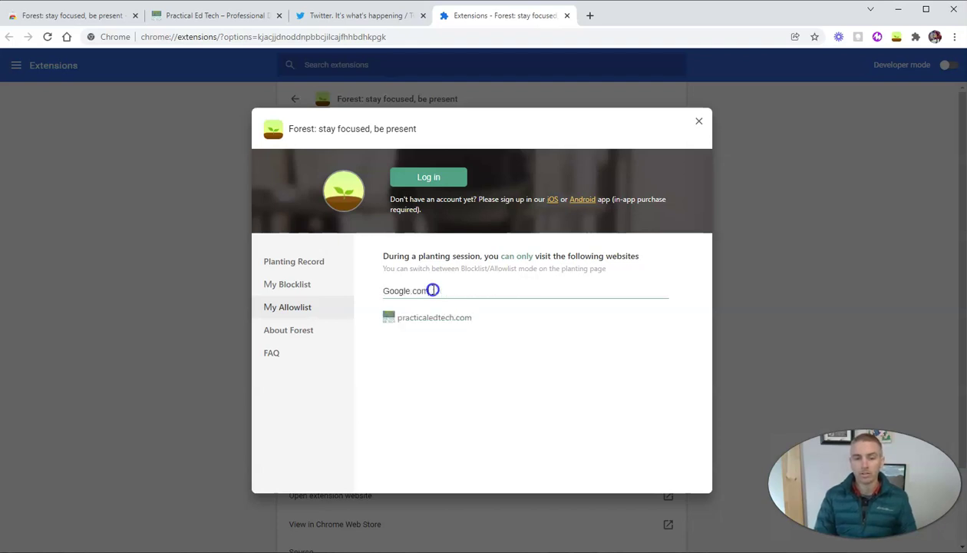
{"action": "key", "text": "Return"}
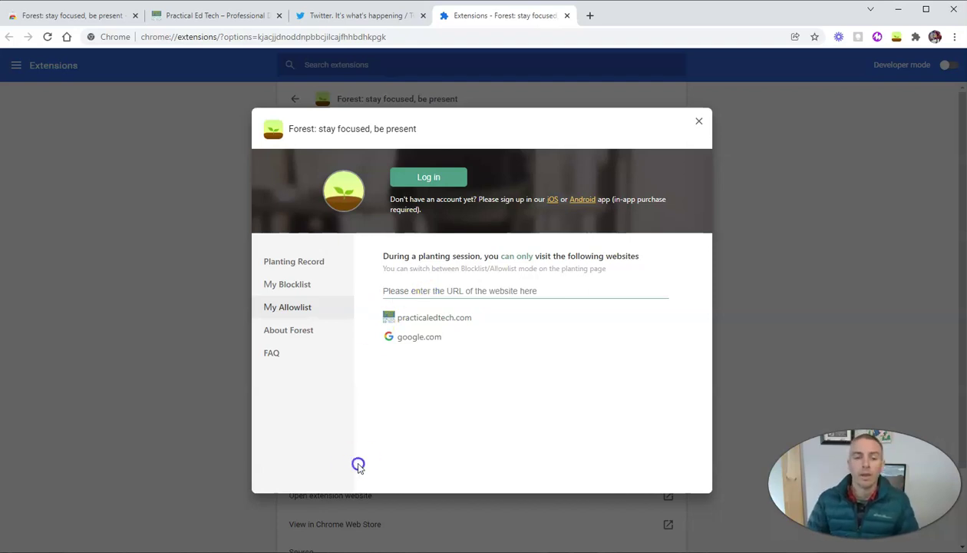
{"action": "left_click", "coordinate": [298, 261]}
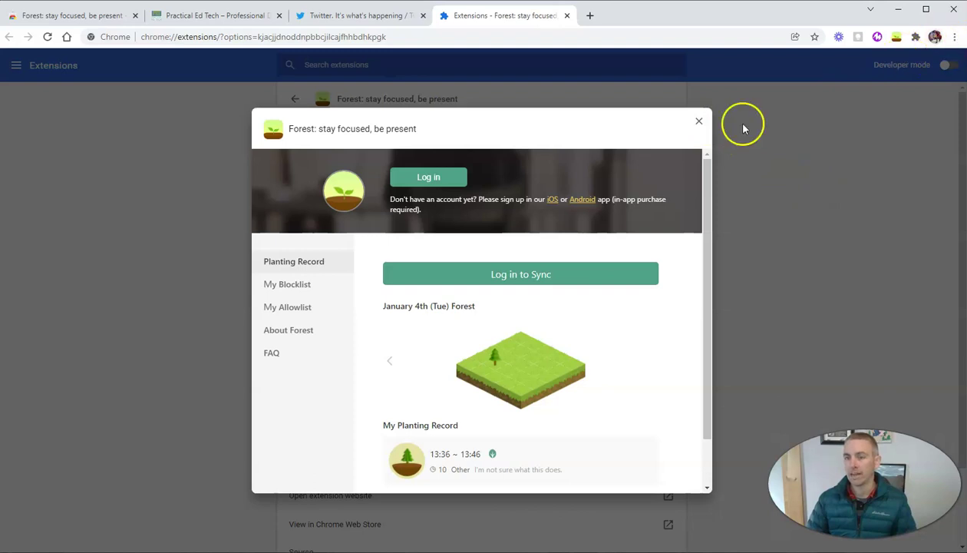
- Close the options and start a 10:00 Forest session on the Twitter tab
{"action": "left_click", "coordinate": [700, 122]}
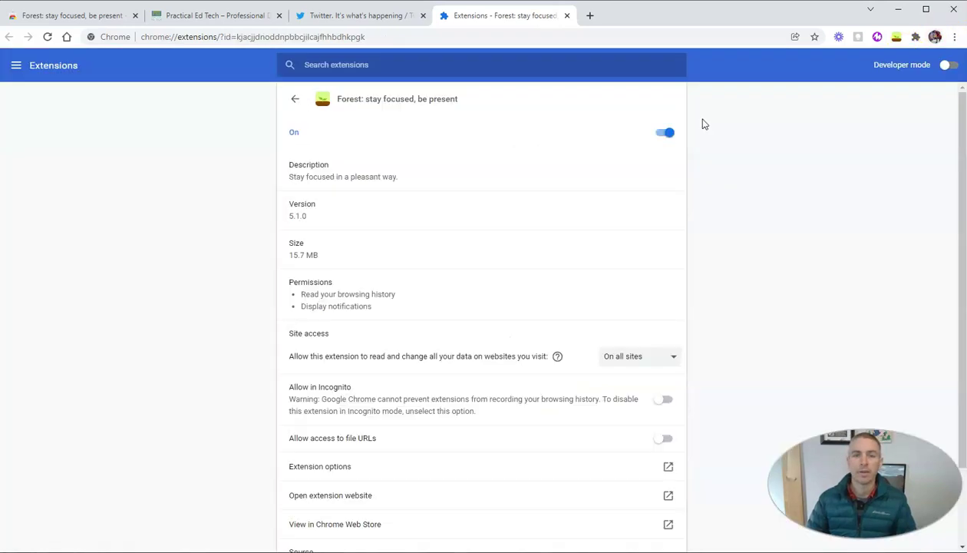
{"action": "left_click", "coordinate": [356, 17]}
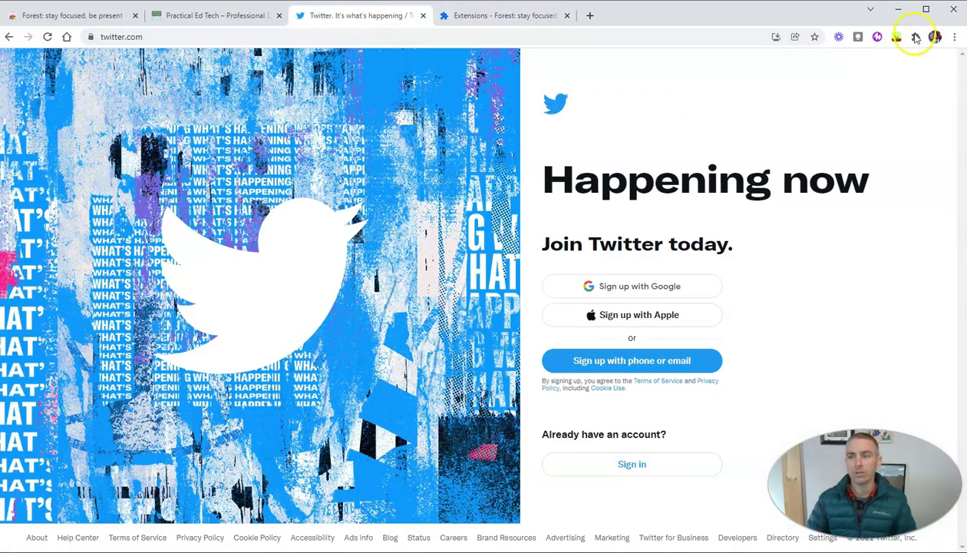
{"action": "left_click", "coordinate": [895, 37]}
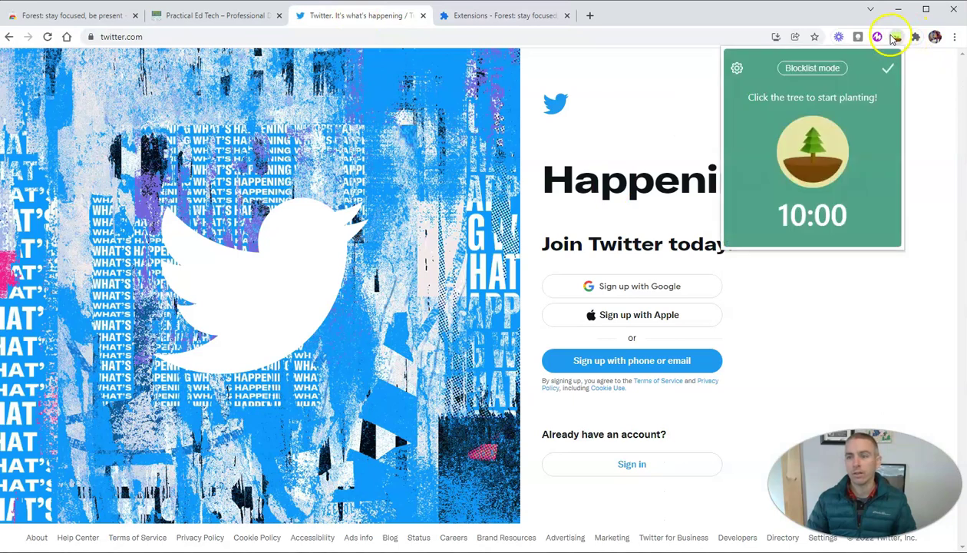
{"action": "left_click", "coordinate": [809, 165]}
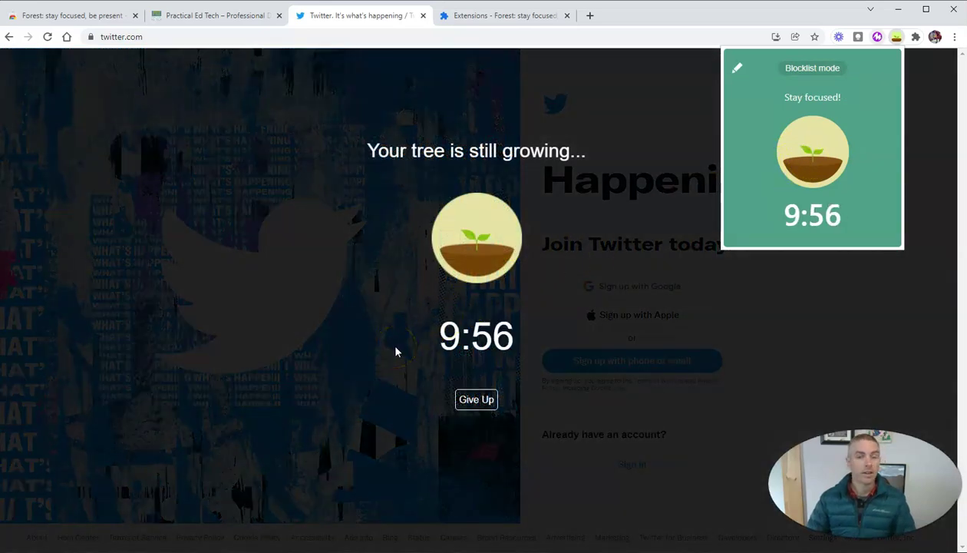
{"action": "left_click", "coordinate": [491, 407]}
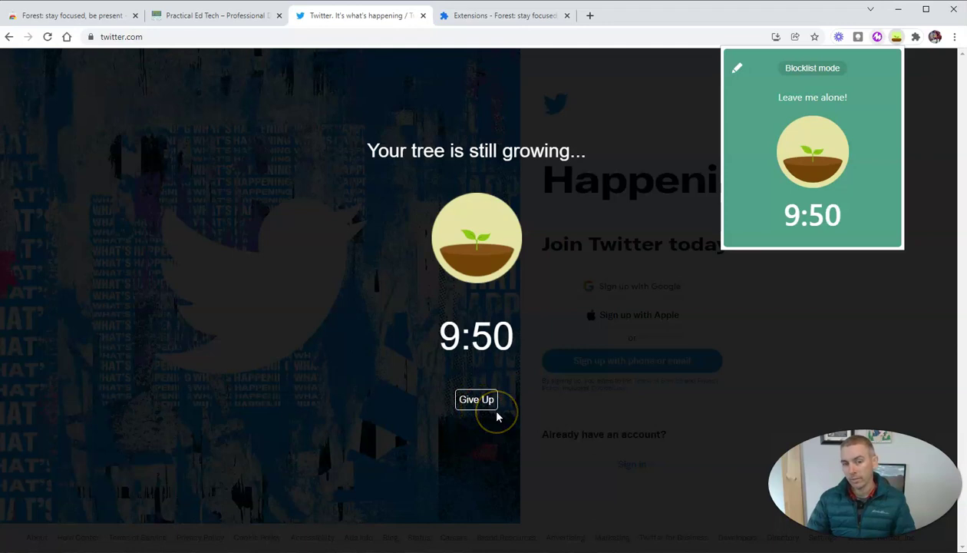
{"action": "left_click", "coordinate": [499, 420]}
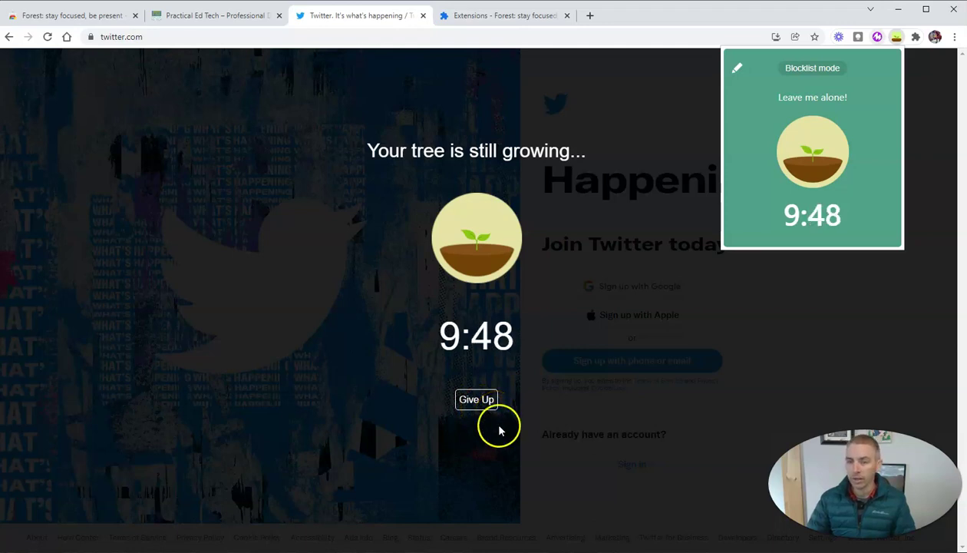
{"action": "left_click", "coordinate": [342, 282]}
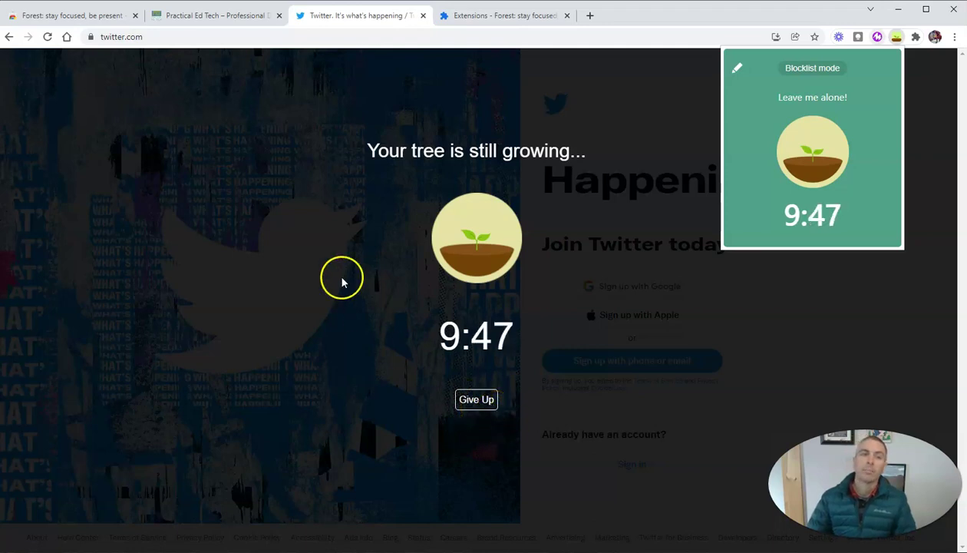
- Browse Practical Ed Tech's 50 Tech Tuesday Tips page unblocked, then return to blocked Twitter
{"action": "left_click", "coordinate": [223, 15]}
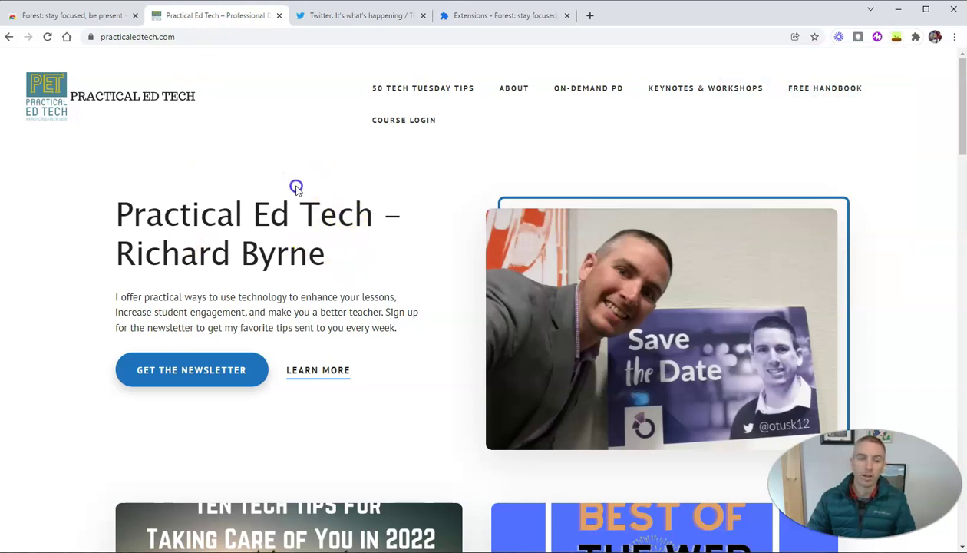
{"action": "left_click", "coordinate": [449, 89]}
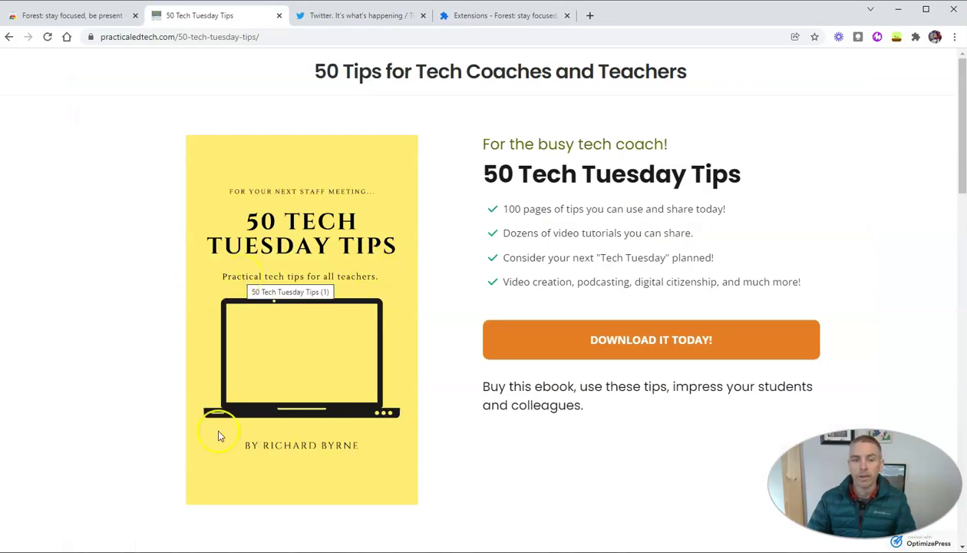
{"action": "scroll", "coordinate": [614, 296], "scroll_direction": "down", "scroll_amount": 3}
{"action": "scroll", "coordinate": [571, 308], "scroll_direction": "down", "scroll_amount": 4}
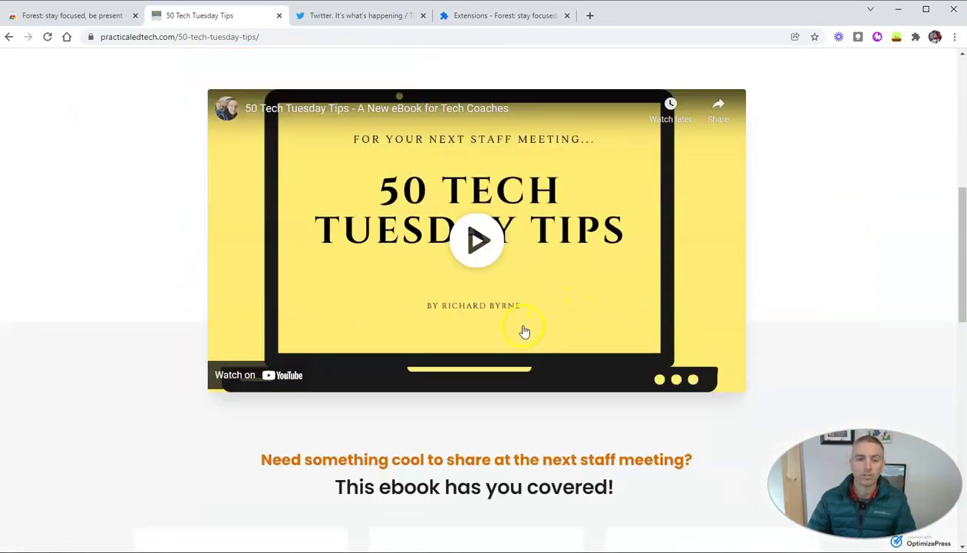
{"action": "scroll", "coordinate": [522, 330], "scroll_direction": "down", "scroll_amount": 3}
{"action": "left_click", "coordinate": [362, 16]}
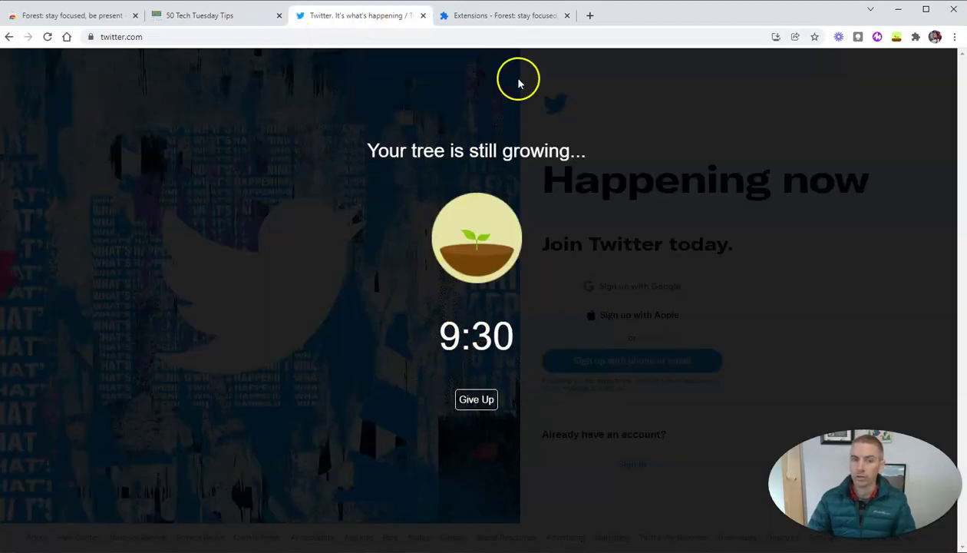
- Go to facebook.com in a new tab while the Forest session keeps running
{"action": "left_click", "coordinate": [590, 15]}
{"action": "type", "text": "face"}
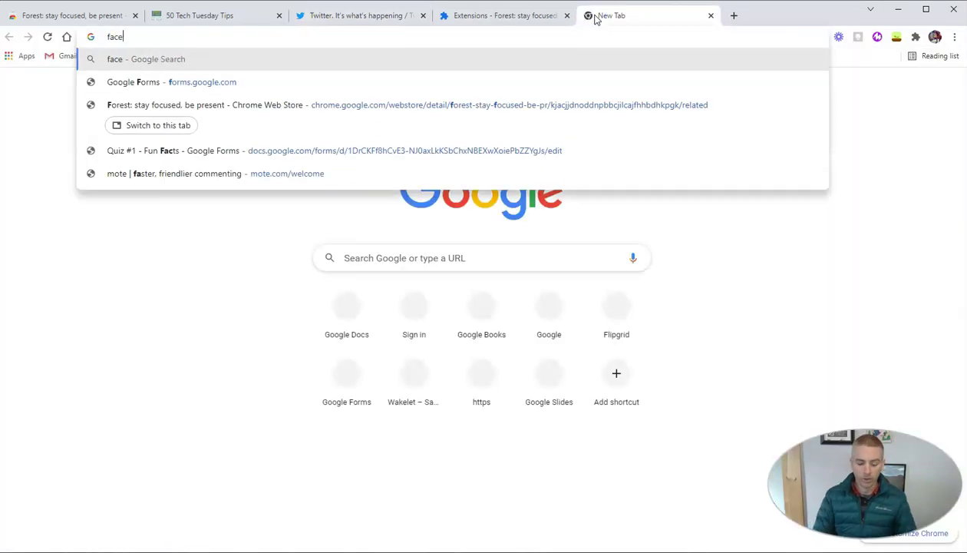
{"action": "type", "text": "book"}
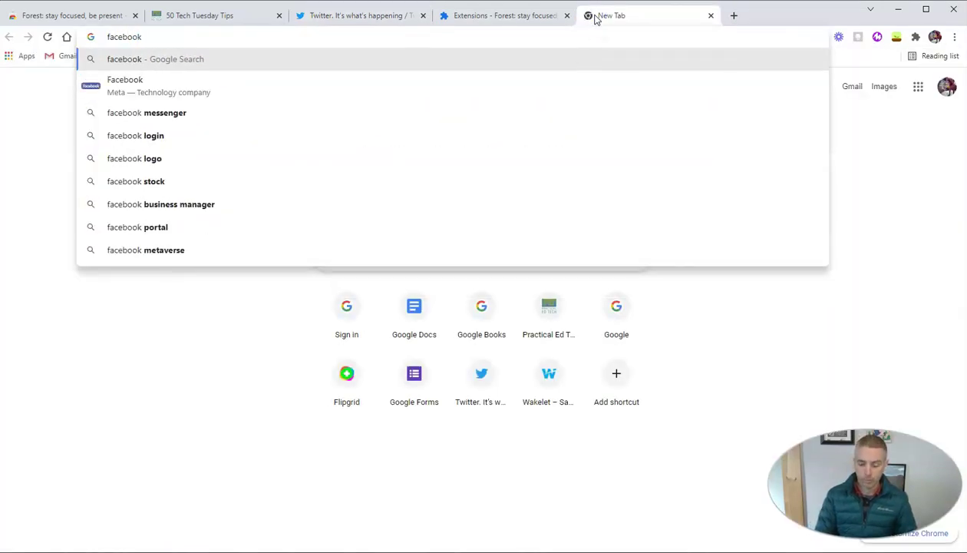
{"action": "type", "text": ".com"}
{"action": "key", "text": "Return"}
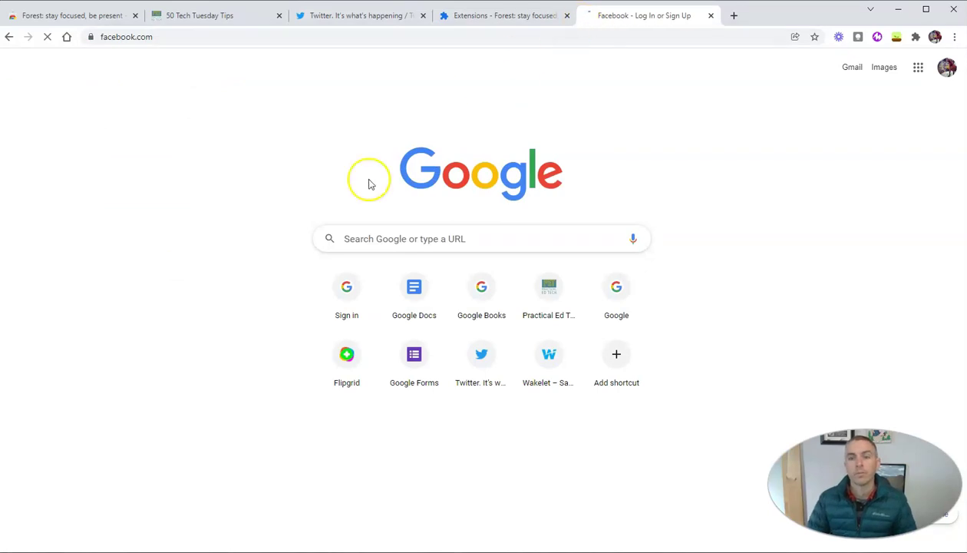